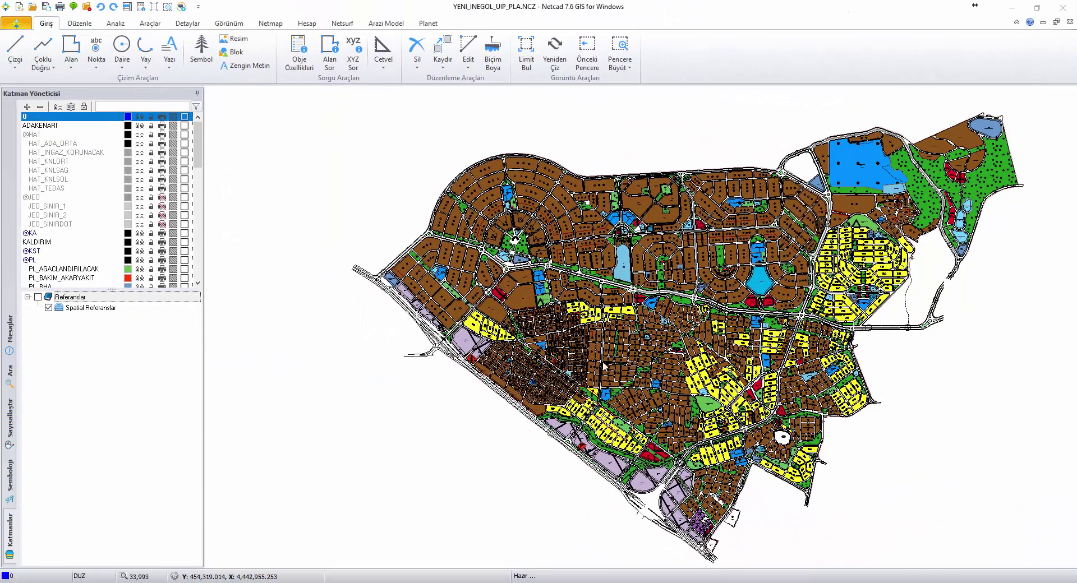
Zoom in on the amphitheatre park and surrounding blocks of the İnegöl zoning plan.
scroll(507, 236, "up", 3)
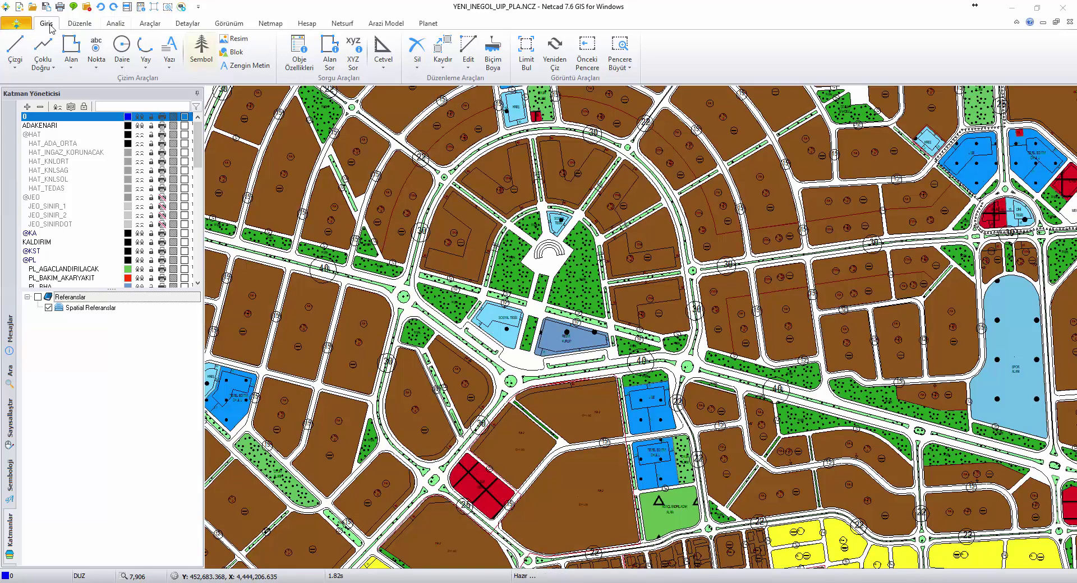
In Proje Değişkenleri, set the work name ISIN ADI to İNEGÖL UYGULAMA İMAR PLANI.
left_click(27, 22)
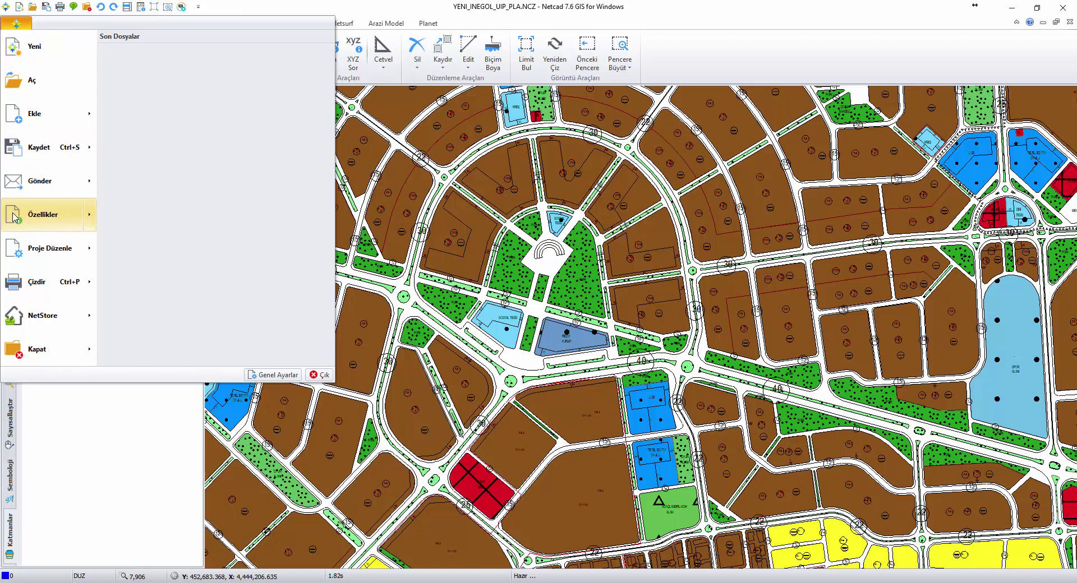
left_click(20, 217)
left_click(644, 226)
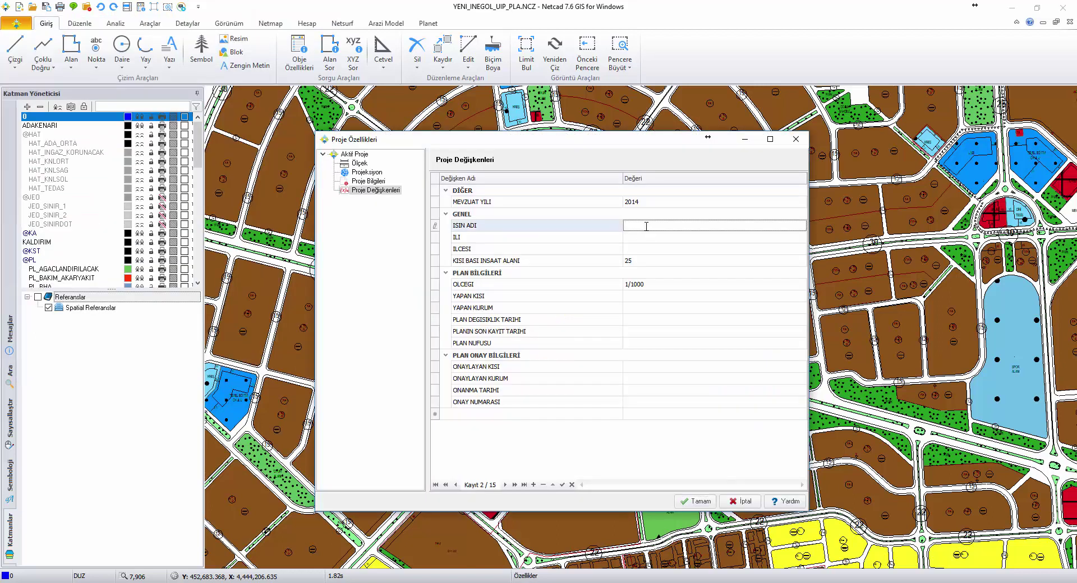
type("İNEGÖL UYGULA")
type("MA İ")
type("MAR PLANI")
key("Return")
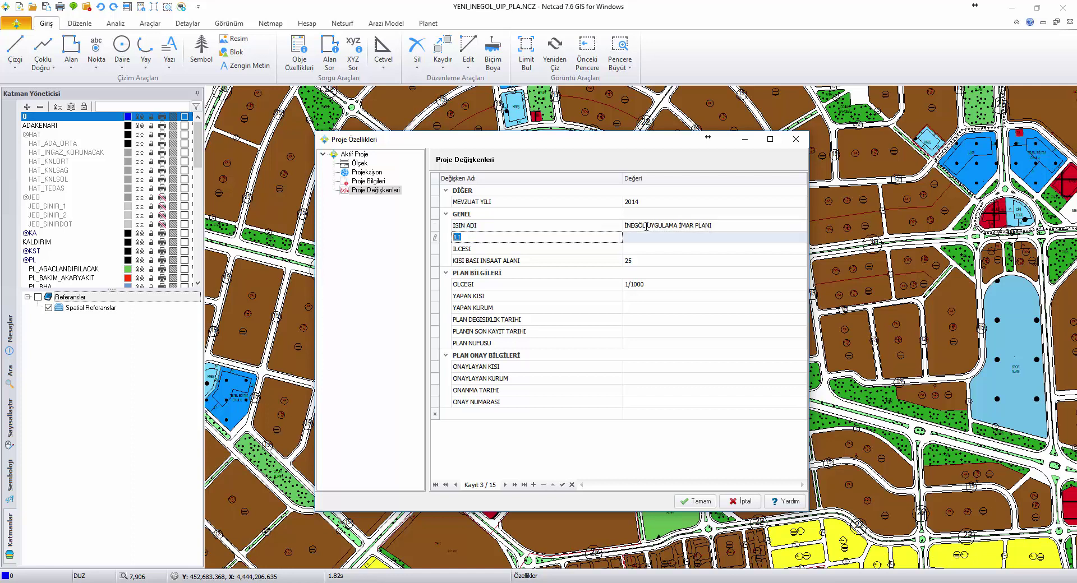
Set province ILI to BURSA and district ILCESI to İNEGÖL.
left_click(657, 241)
type("URSA")
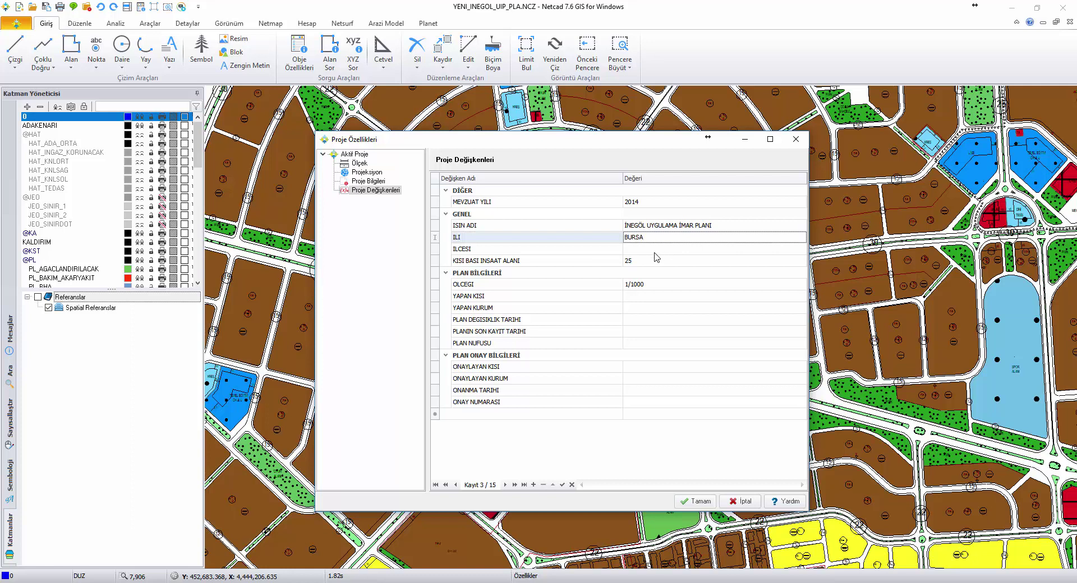
left_click(654, 253)
type("İNEGÖL")
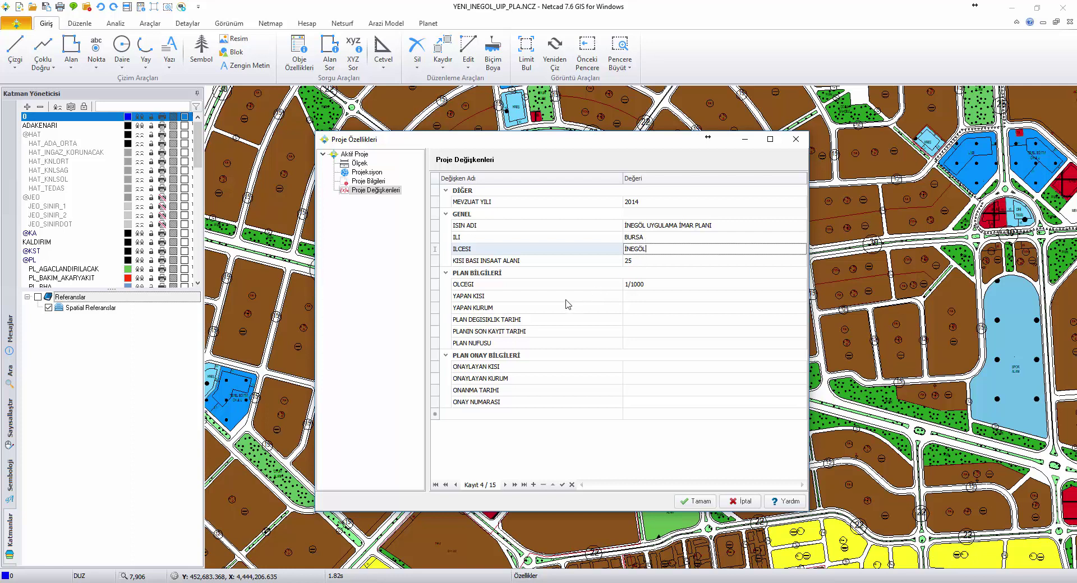
Enter the preparing person's name and the preparing firm BİLPLANLAMA.
left_click(674, 296)
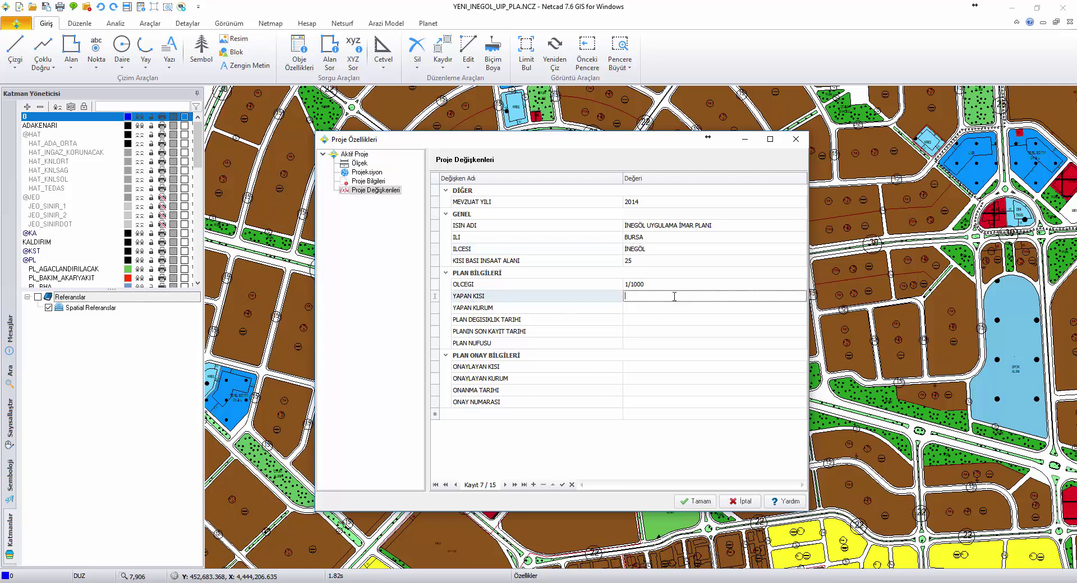
type("HAKAN")
type("BULUT")
left_click(629, 308)
type("BİL")
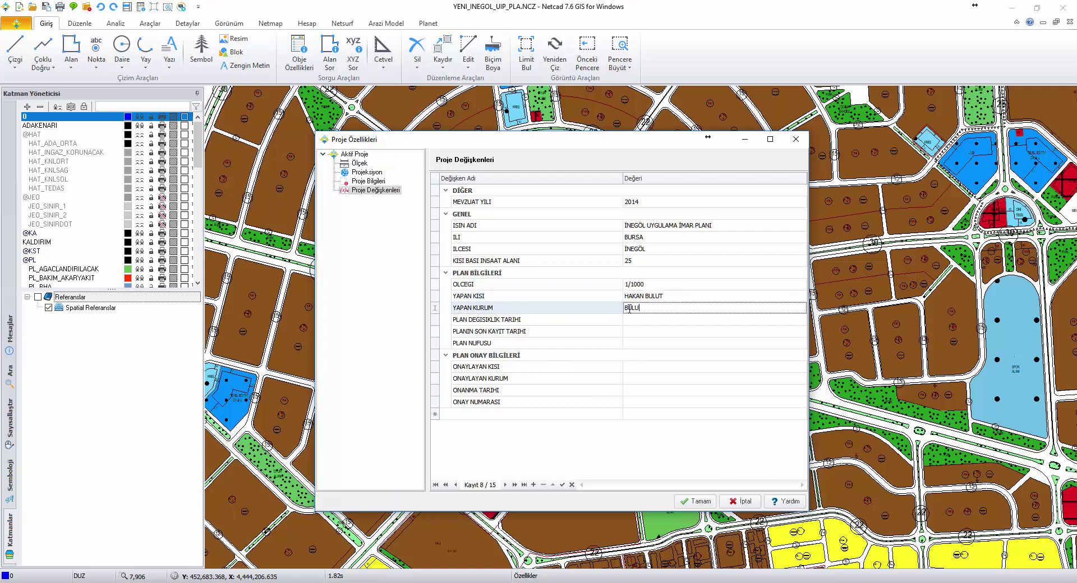
type("PLANLAMA")
Set plan change date 05.08.2017 and plan last record date 08.08.2017.
left_click(636, 320)
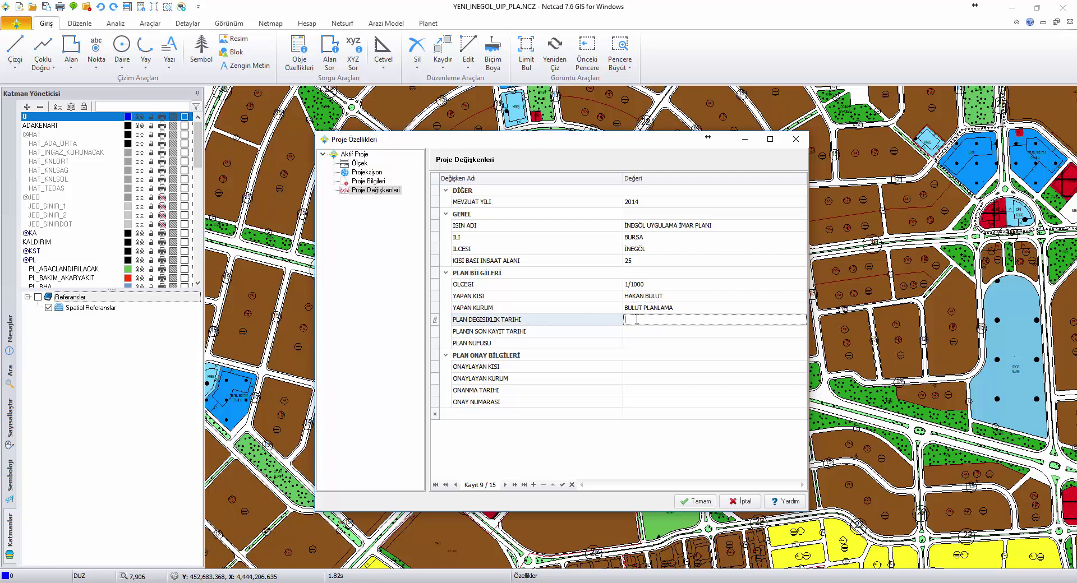
type("05.08.20")
type("17")
left_click(655, 335)
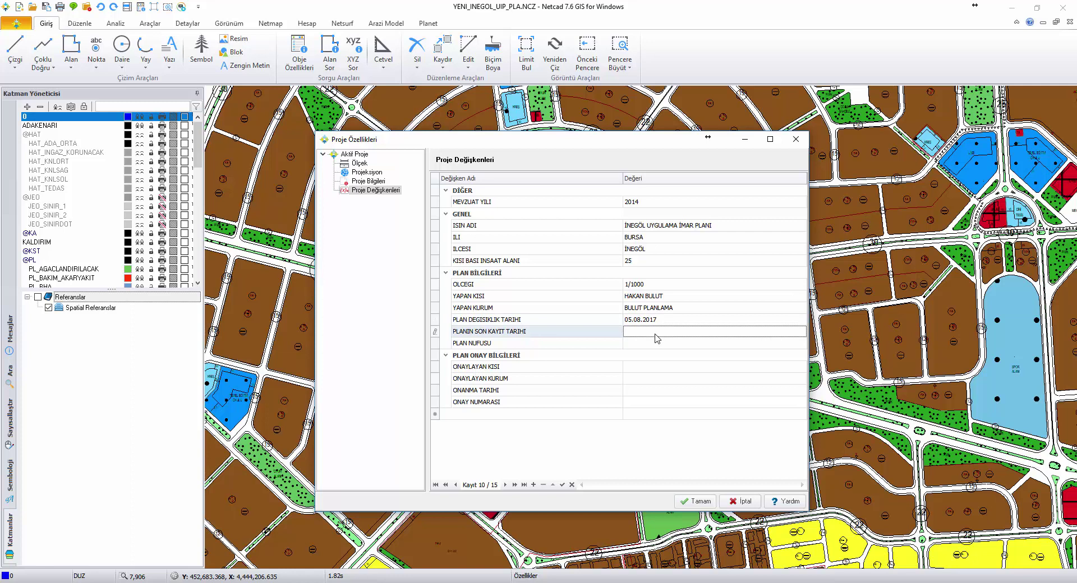
type("8.08.2017")
left_click(633, 344)
Enter census data 2412 (2014) and 2643 (2017) with projection year 2030.
left_click(802, 343)
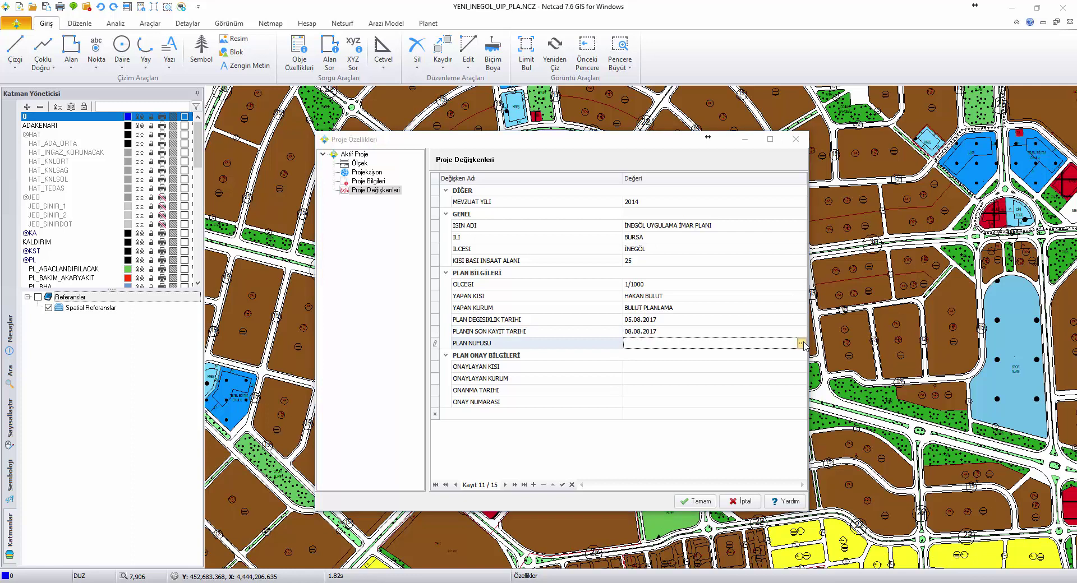
type("2014")
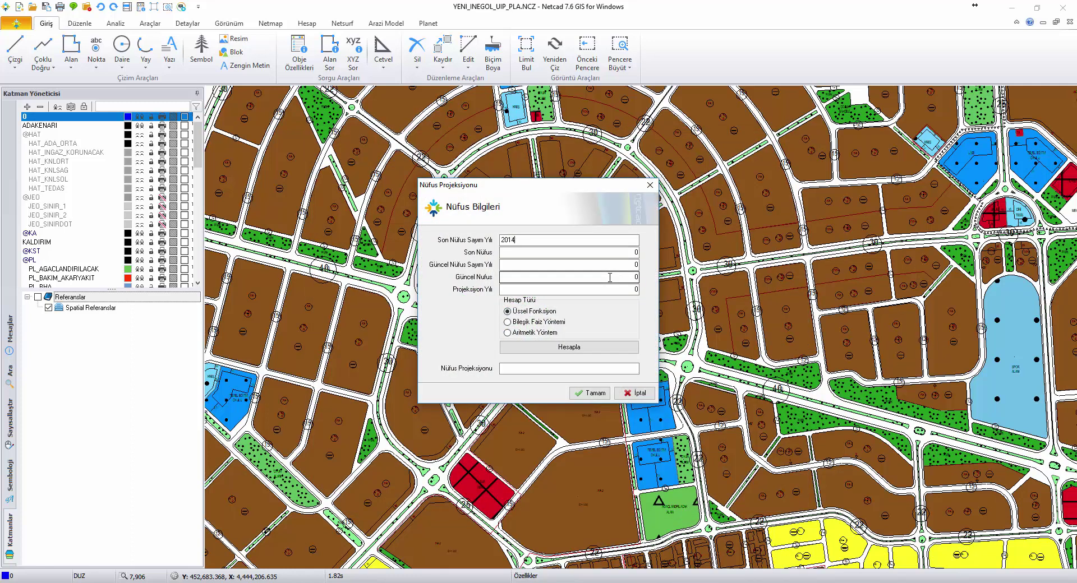
key("Tab")
type("2412")
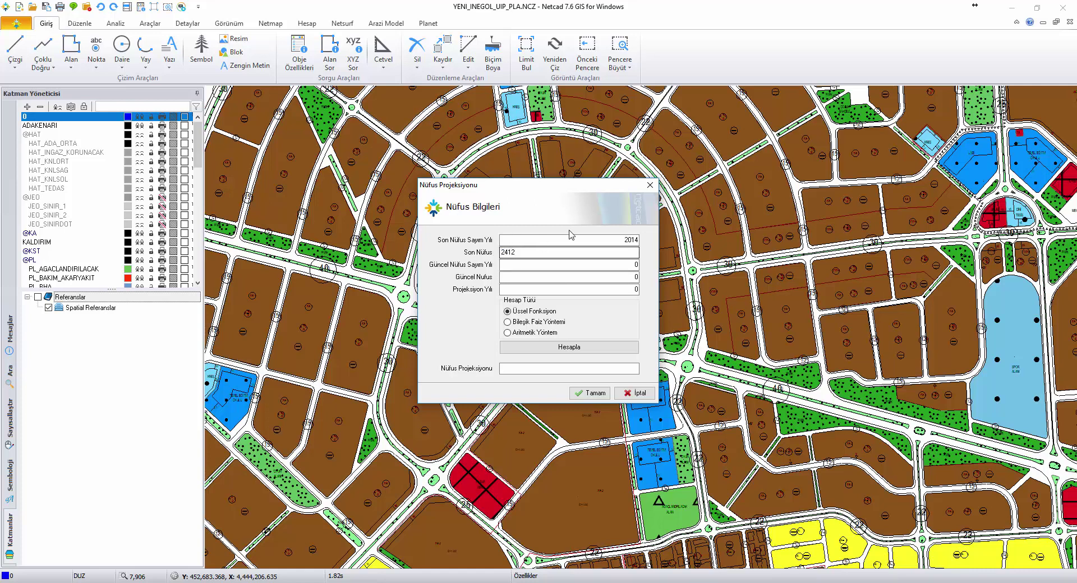
key("Tab")
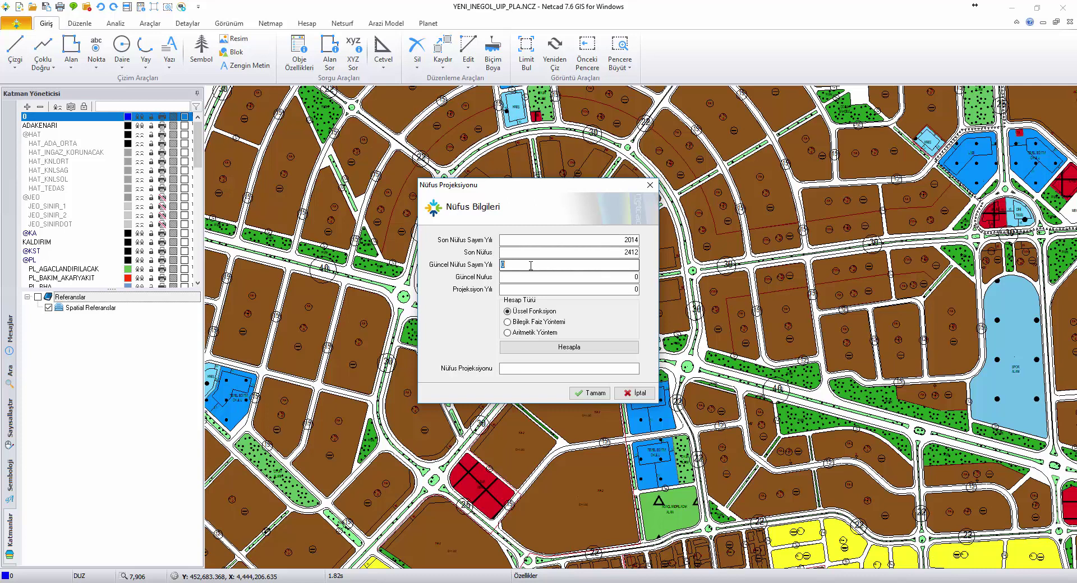
type("2017")
key("Tab")
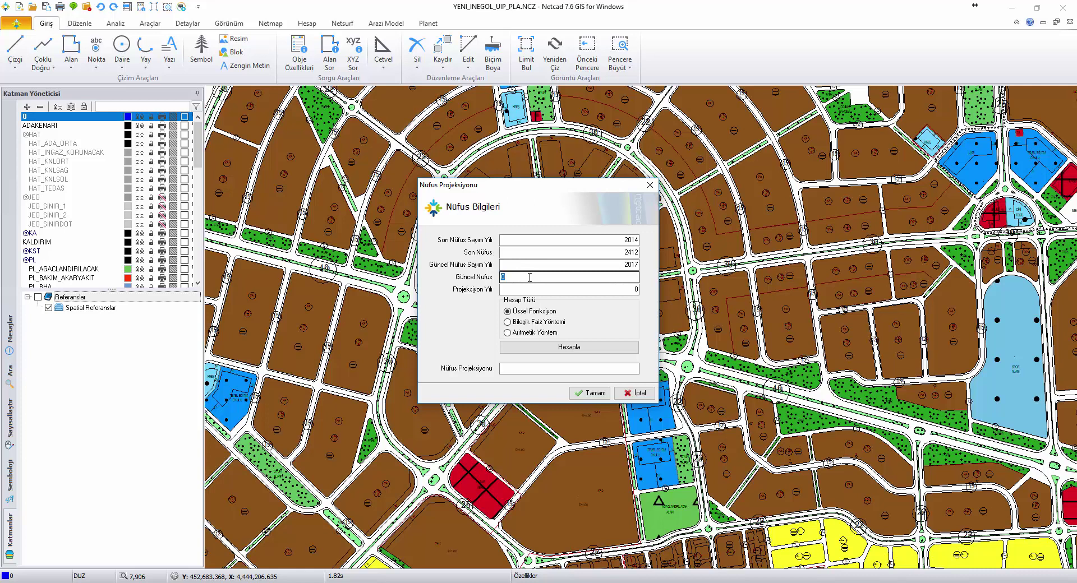
type("643")
left_click(561, 290)
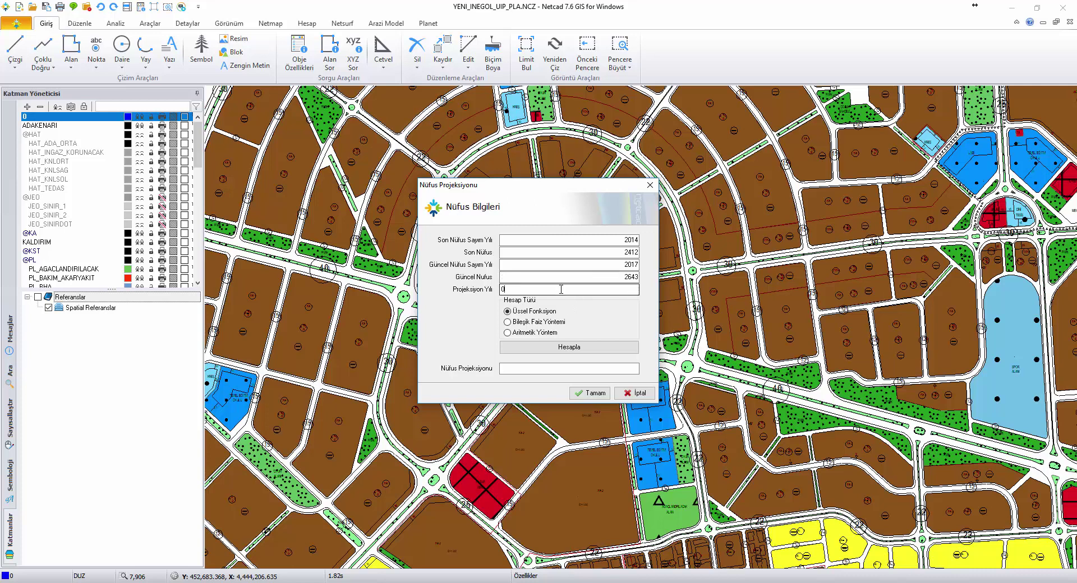
left_click_drag(561, 289, 427, 290)
type("2030")
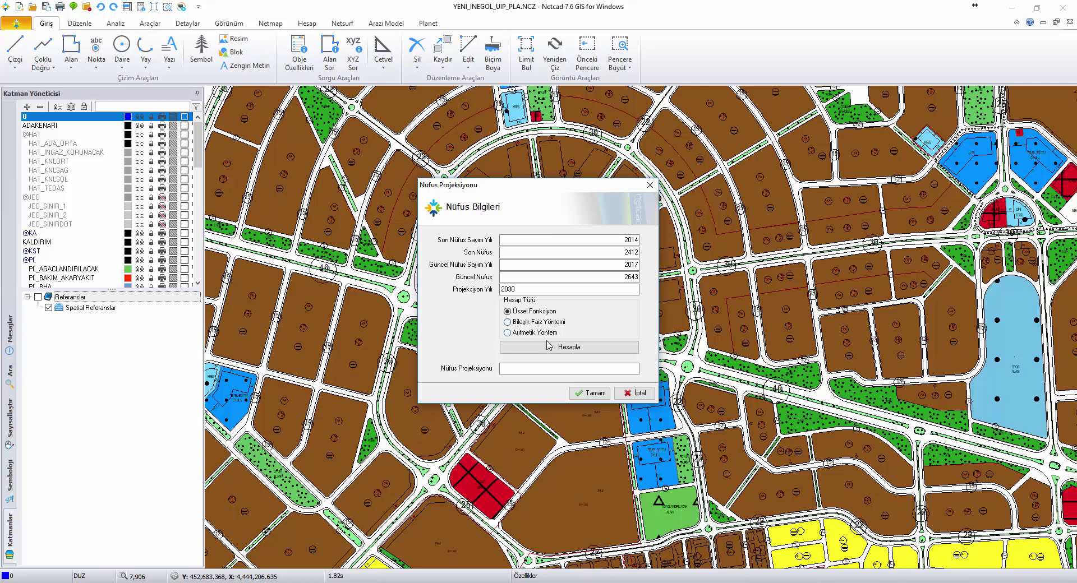
Compare projection methods, calculate with Üssel Fonksiyon, and accept plan population 2951.
left_click(549, 348)
left_click(525, 323)
left_click(565, 346)
left_click(552, 333)
left_click(555, 349)
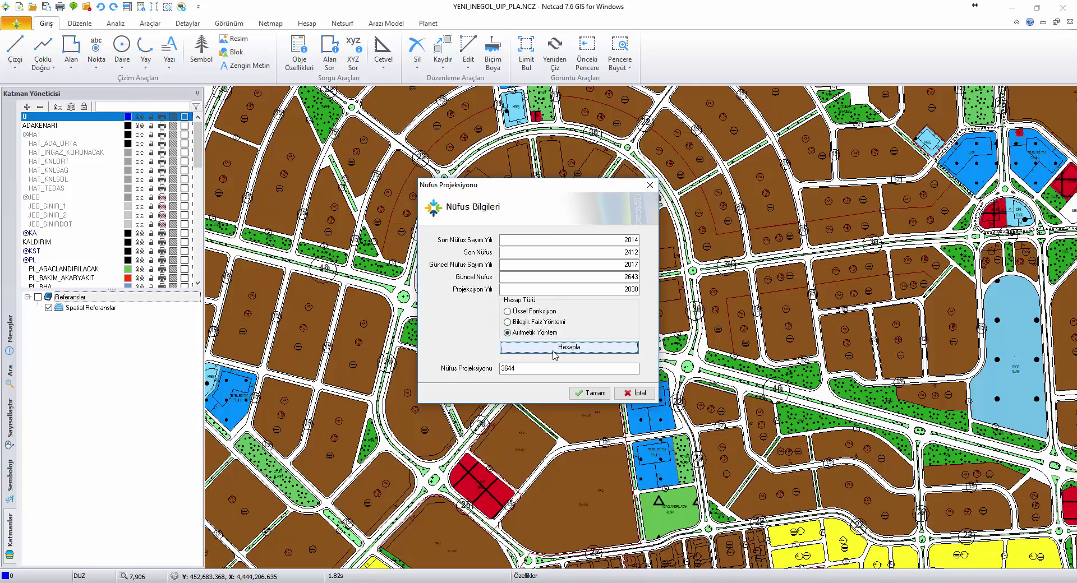
left_click(526, 312)
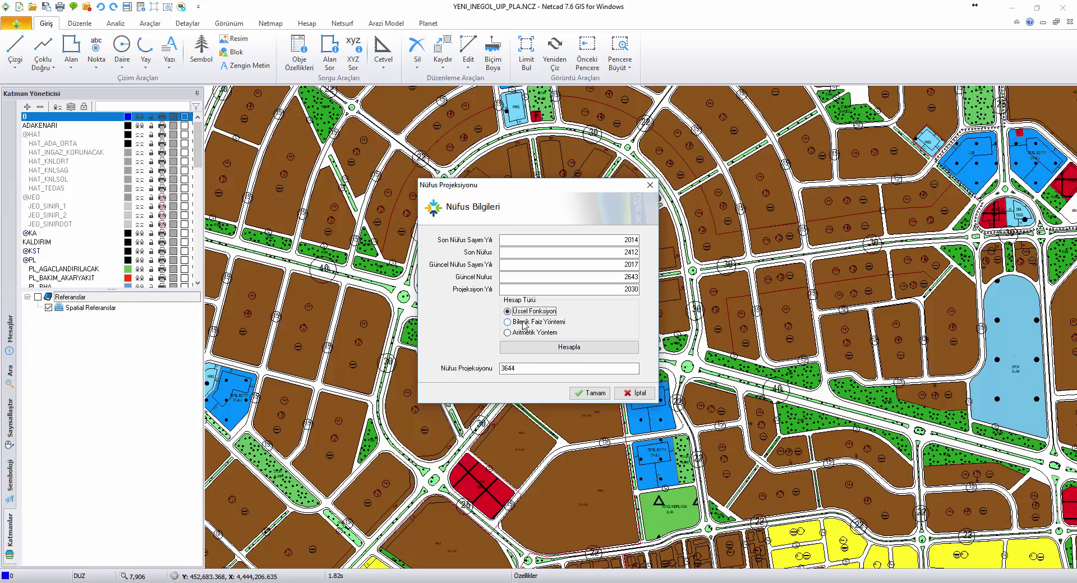
left_click(552, 347)
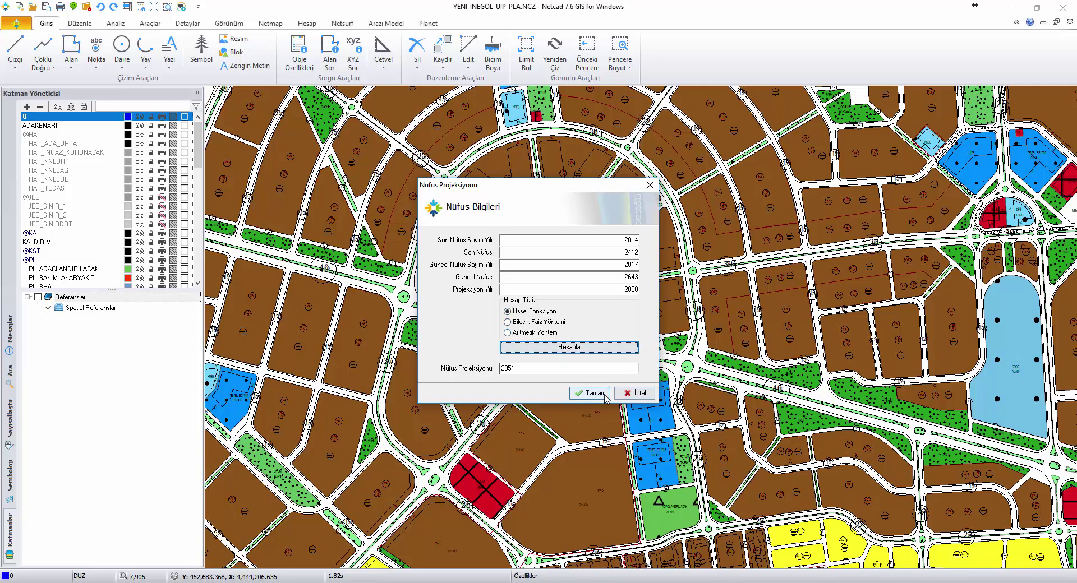
left_click(604, 393)
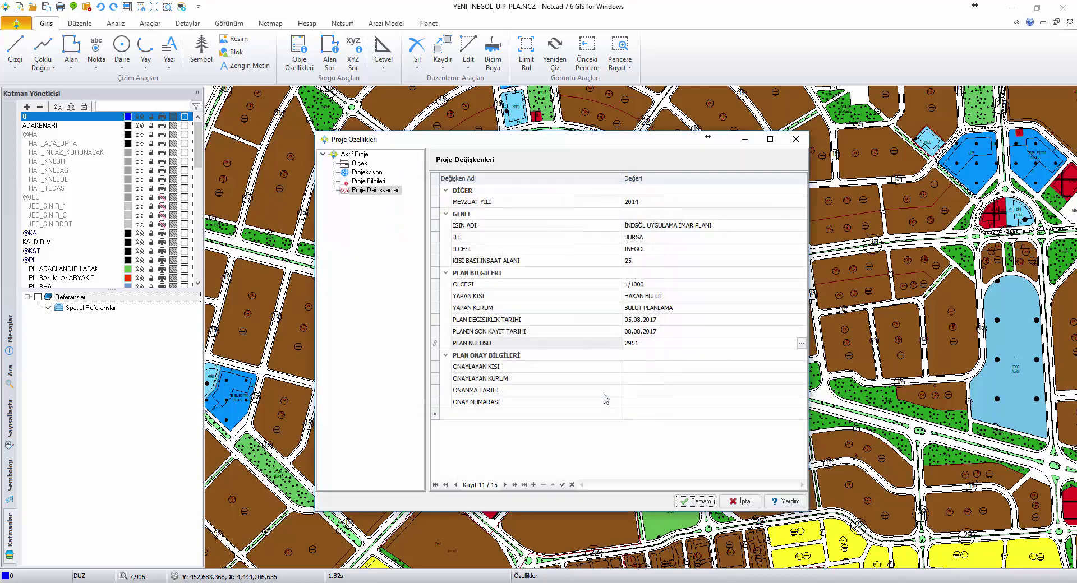
Enter the approving person's name and approving body BURSA BÜYÜKŞEHİR BELEDİYESİ.
left_click(637, 368)
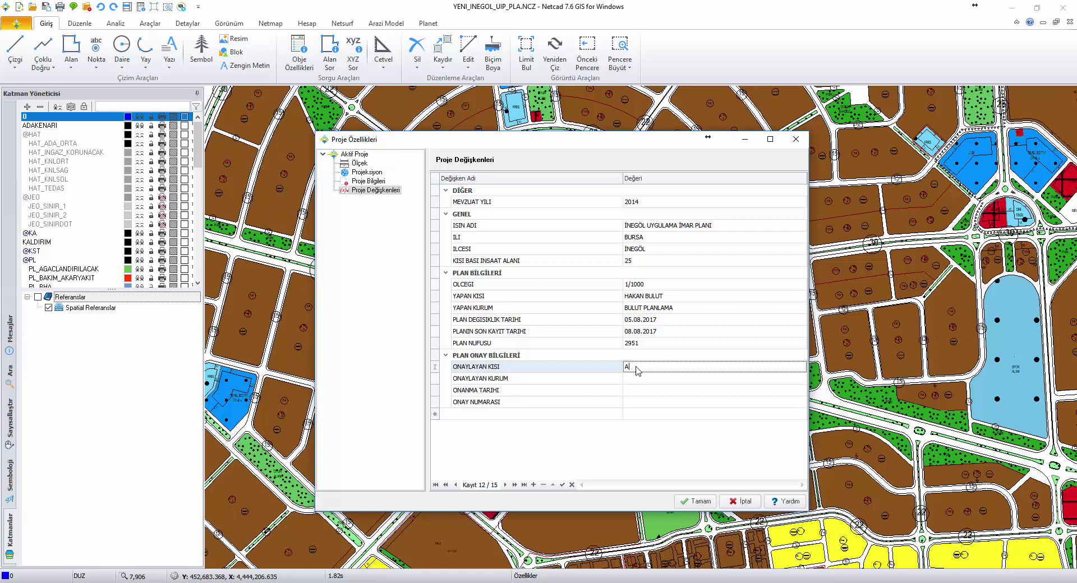
type("Lİ RIZA")
type(" ÇELİK")
left_click(633, 379)
type("BURSA")
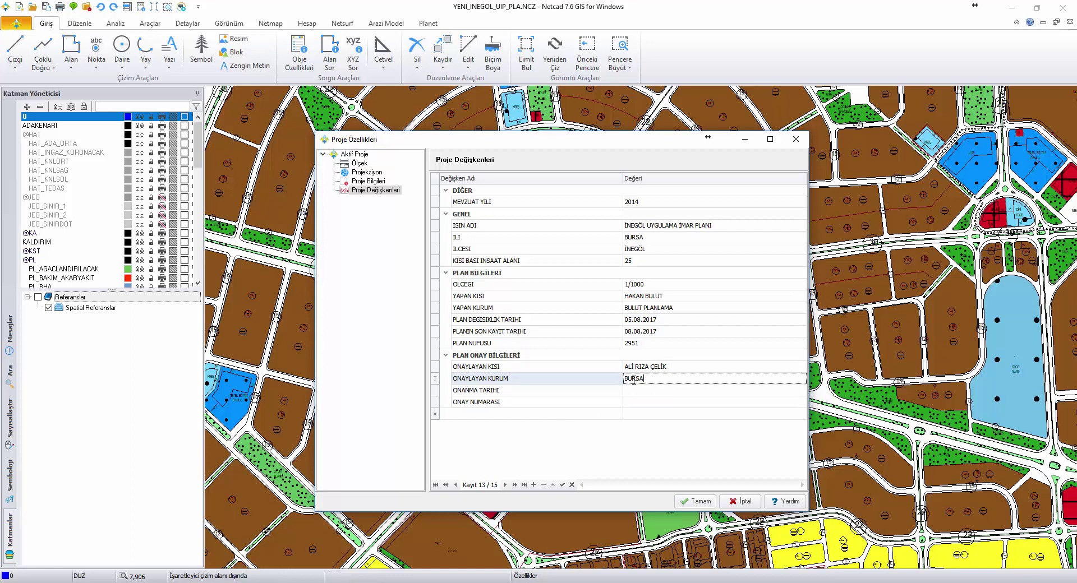
type(" BU")
type("KŞEHİR BELEDİYESİ")
Set approval date 09.08.2017 and fill in the approval number.
left_click(642, 391)
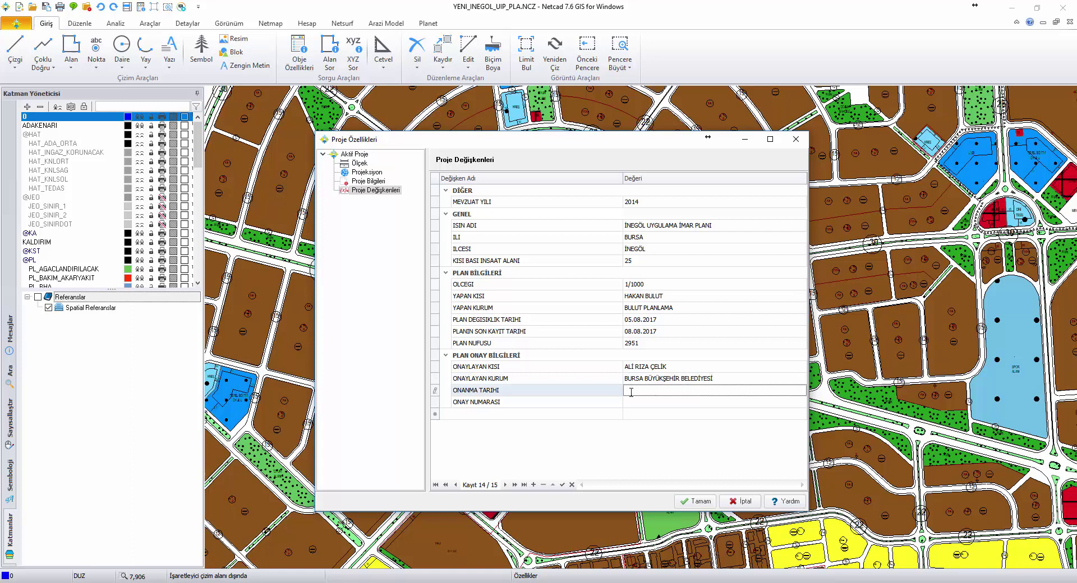
type("09.08.2017")
left_click(636, 403)
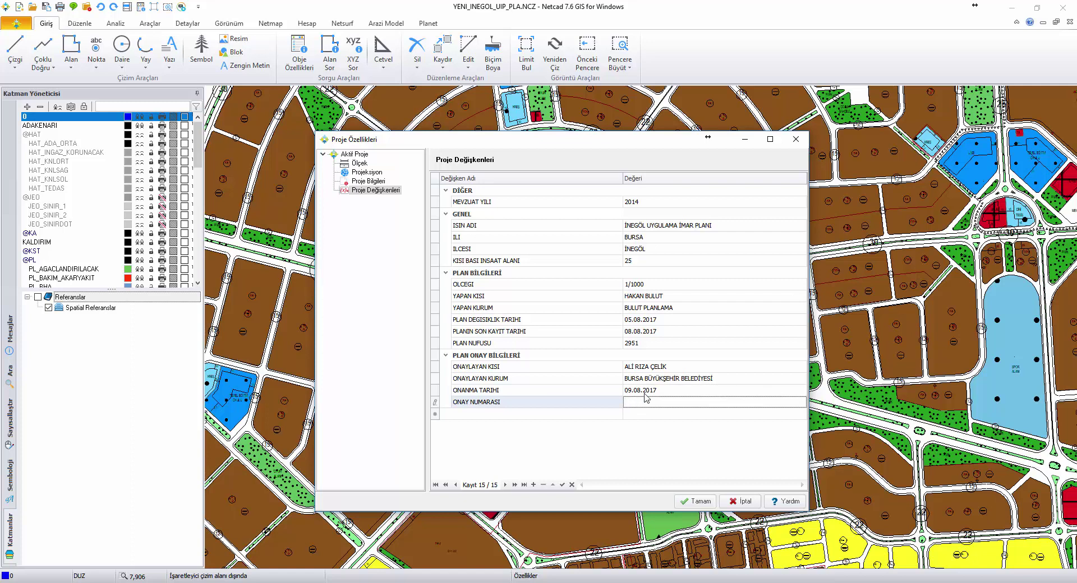
type("854632")
Save the project variables, start Planet's Alan Dağılımı command, and zoom to the plan boundary.
left_click(696, 502)
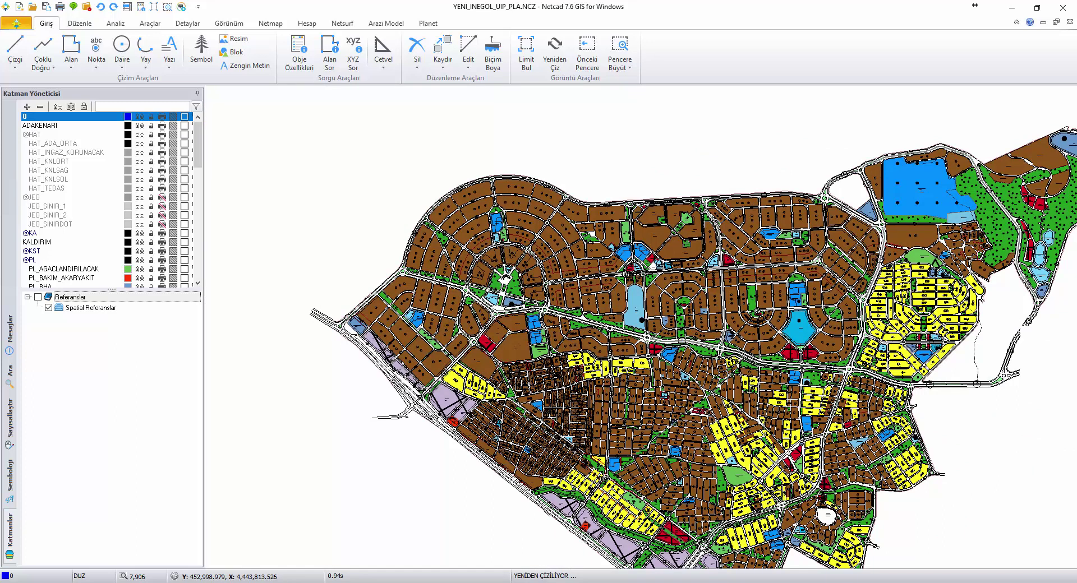
left_click(428, 23)
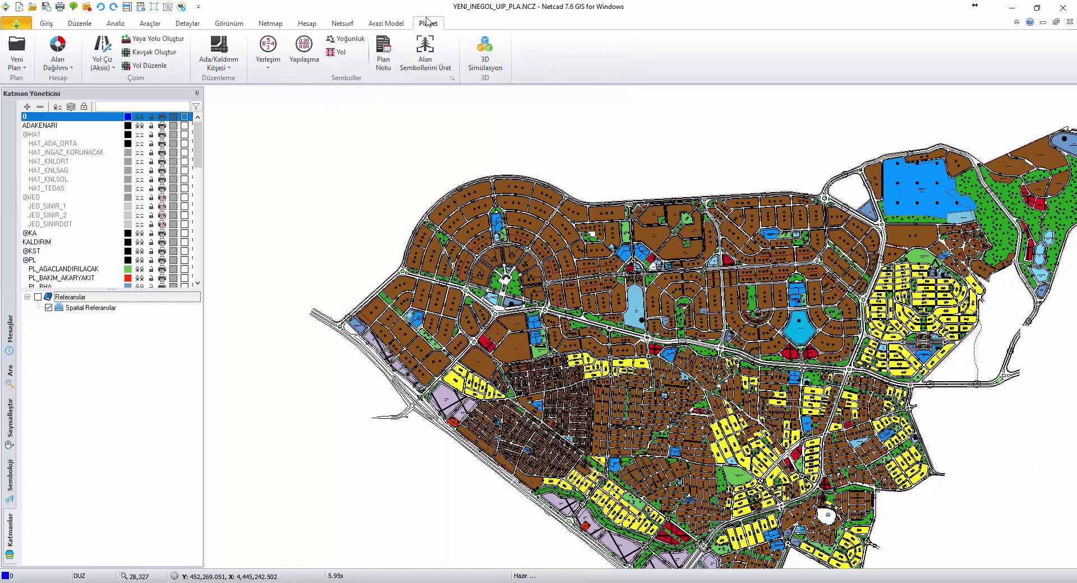
left_click(71, 49)
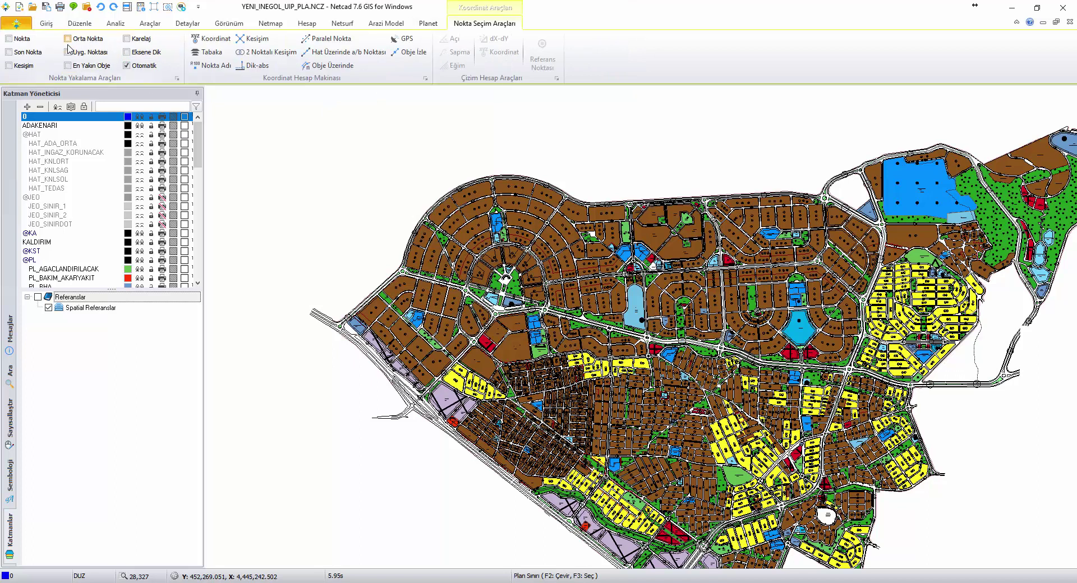
scroll(308, 344, "up", 5)
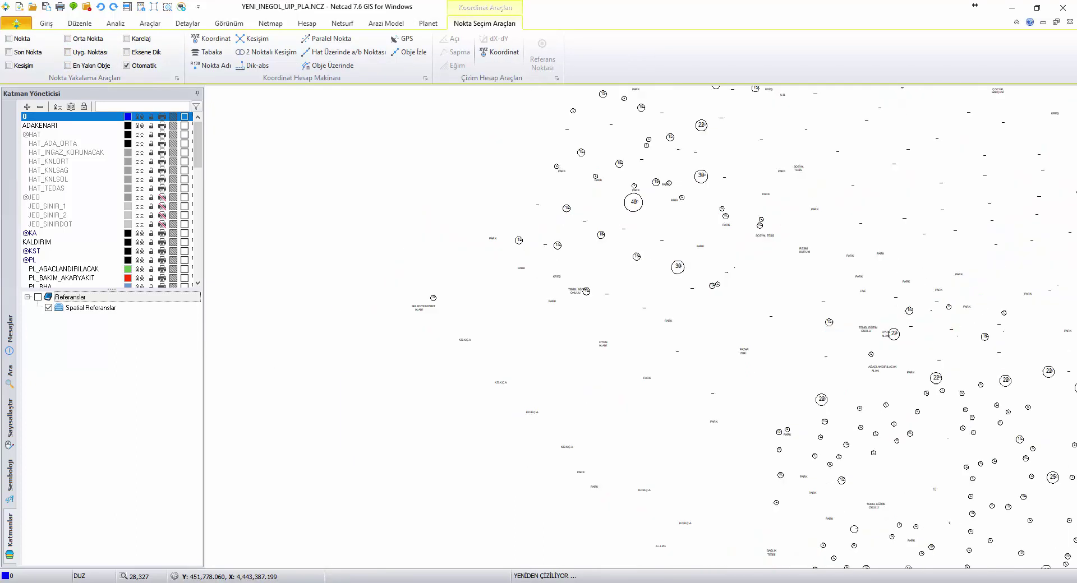
scroll(367, 289, "up", 3)
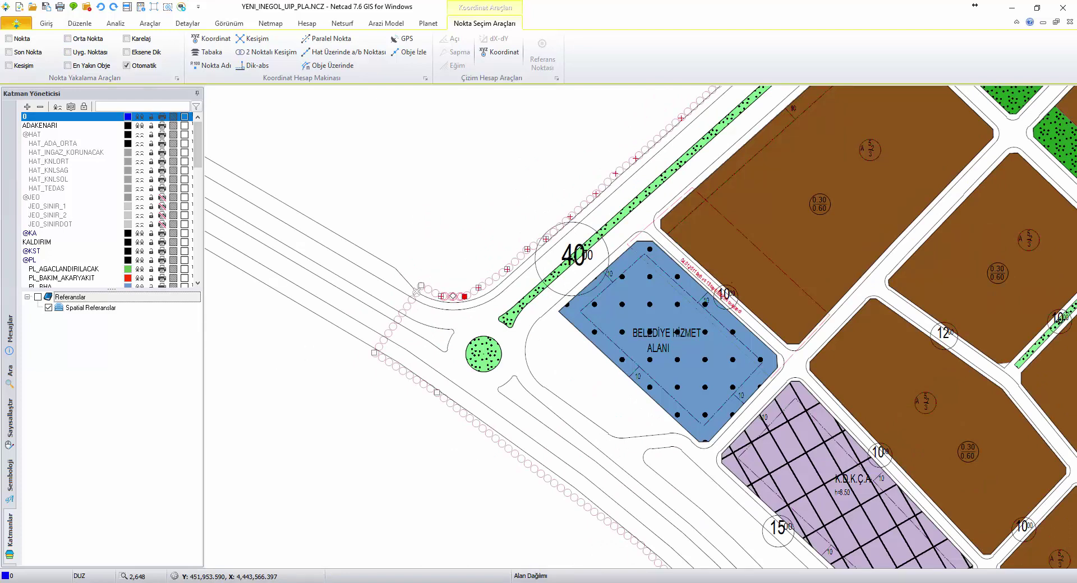
Pick the plan boundary, accept population 2951, and place the ALAN DAĞILIMI table unrotated at upper left.
left_click(416, 291)
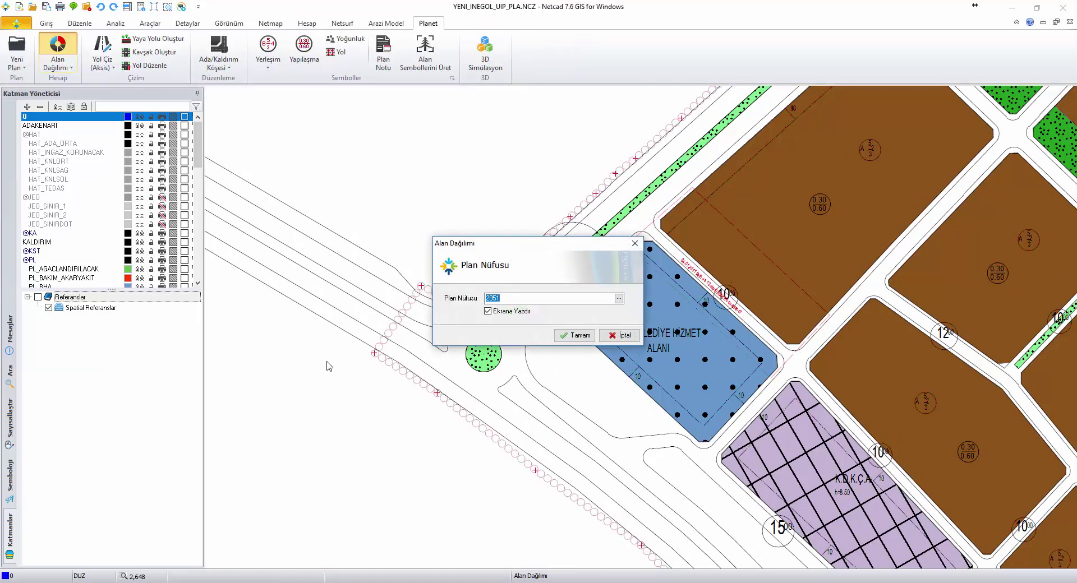
left_click(580, 337)
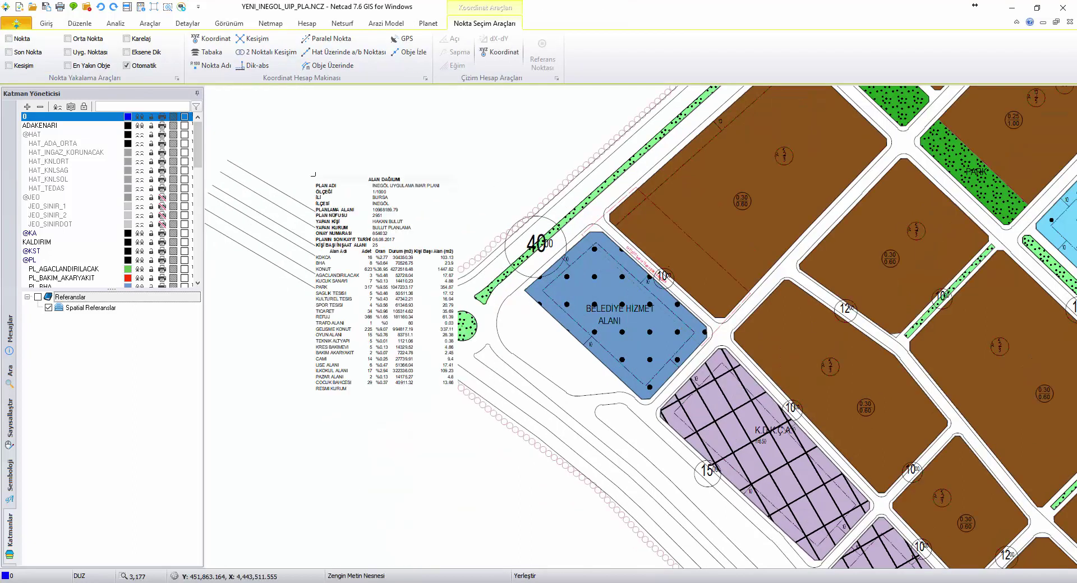
middle_click_drag(314, 171, 651, 264)
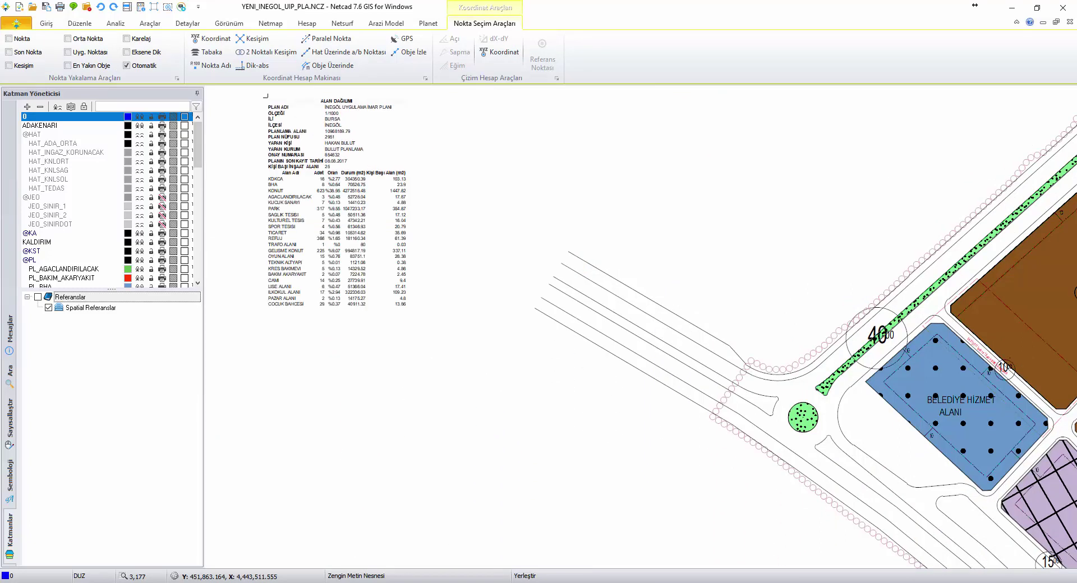
left_click(301, 173)
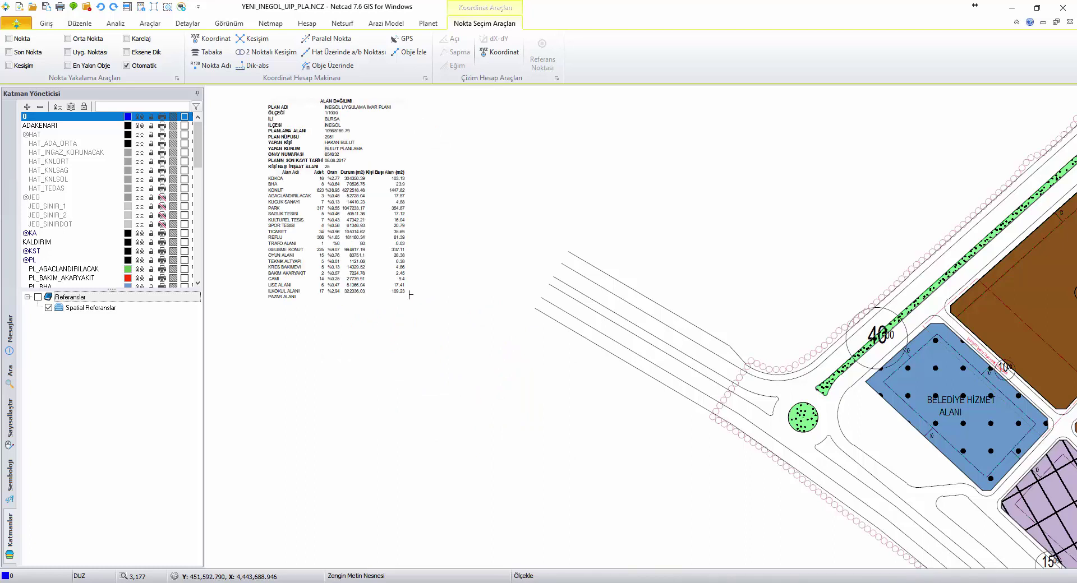
left_click(421, 311)
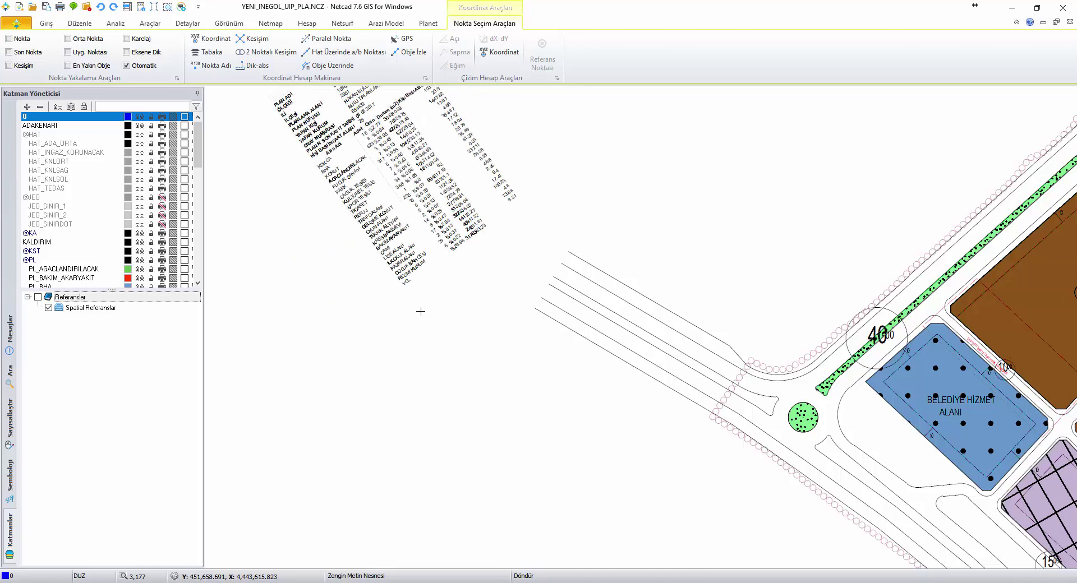
key("Escape")
scroll(382, 159, "up", 3)
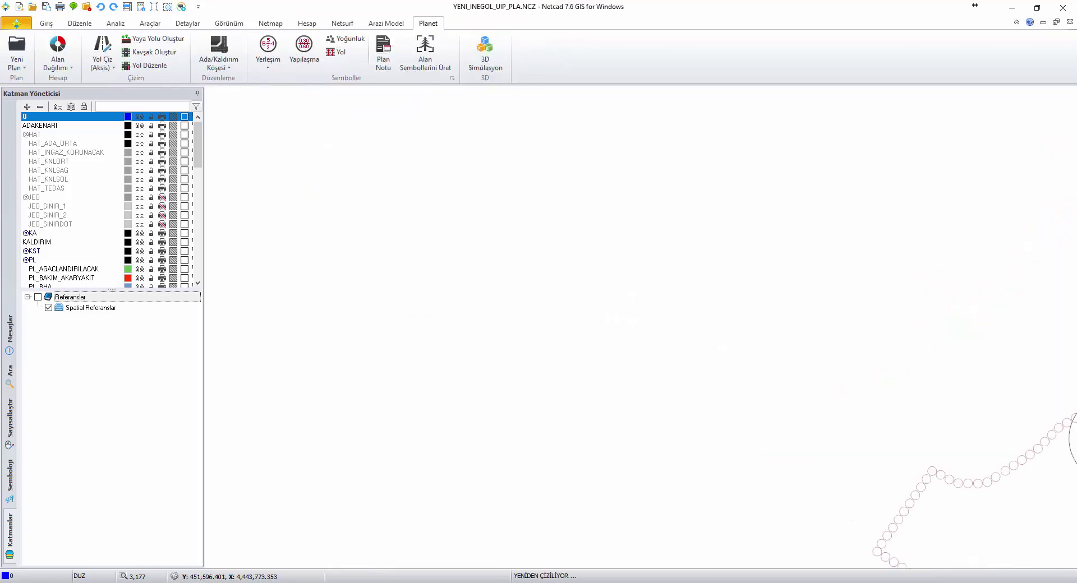